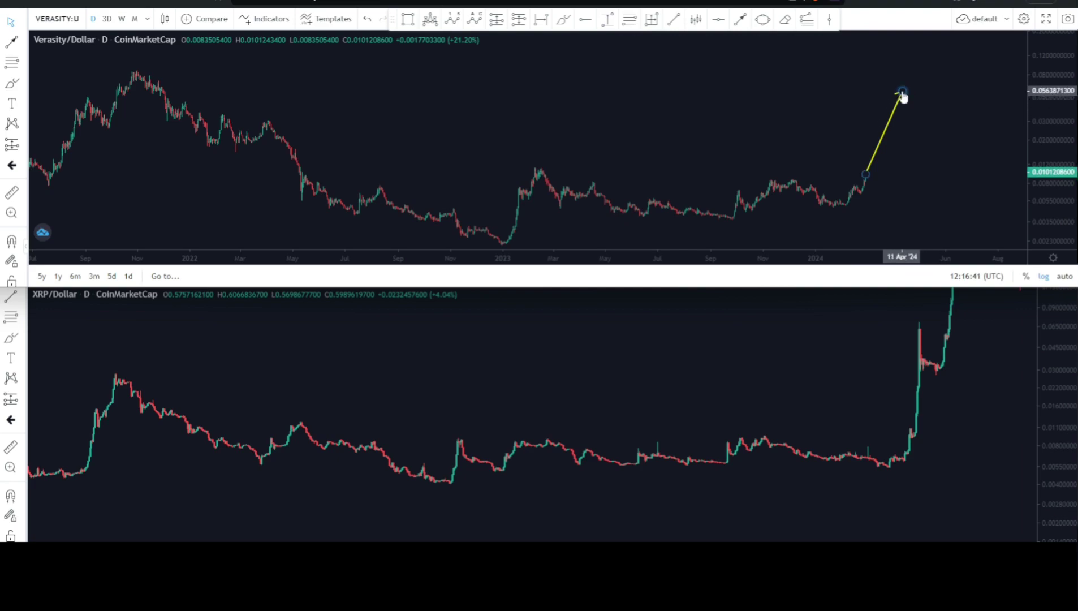
Step: Lift the yellow Verasity arrow's tip, then draw an XRP Fib retracement from 0 at 0.0041 to 4.236 at 0.1045
{"action": "left_click_drag", "start_coordinate": [903, 94], "coordinate": [889, 74]}
{"action": "left_click", "coordinate": [837, 108]}
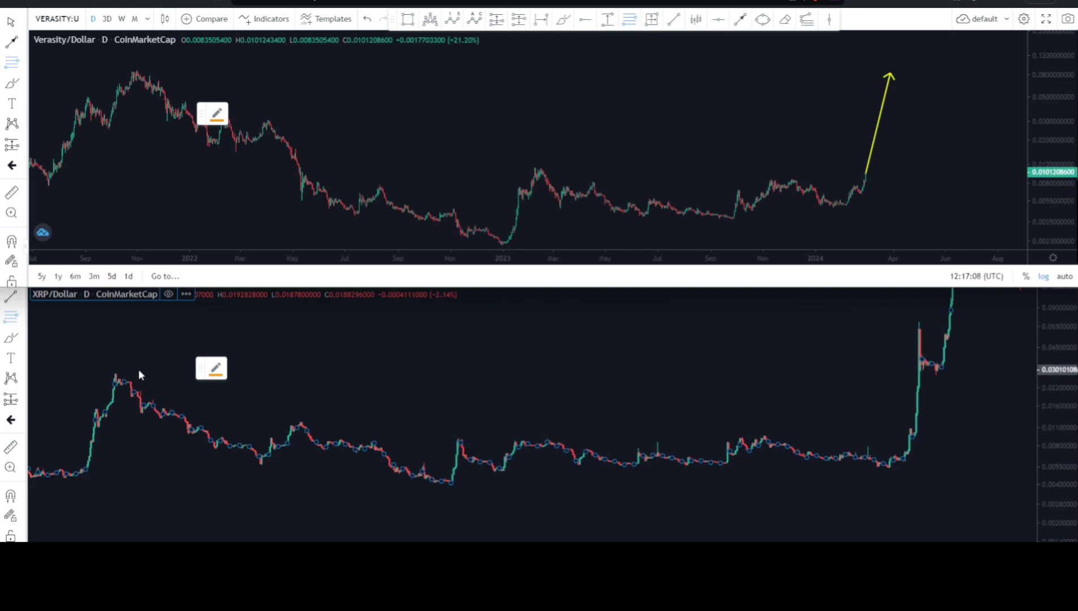
{"action": "left_click_drag", "start_coordinate": [115, 376], "coordinate": [943, 482]}
{"action": "left_click", "coordinate": [886, 493]}
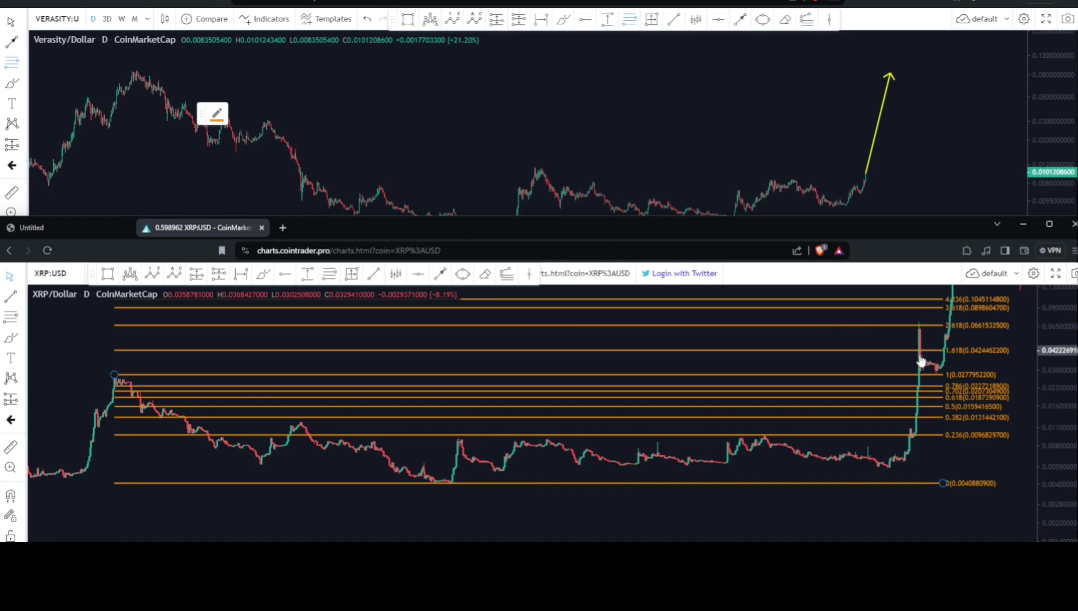
Step: On the Verasity chart, draw a Fib retracement from the October 2021 high to the cycle low (1 at 0.0858)
{"action": "left_click", "coordinate": [132, 71]}
{"action": "left_click", "coordinate": [189, 82]}
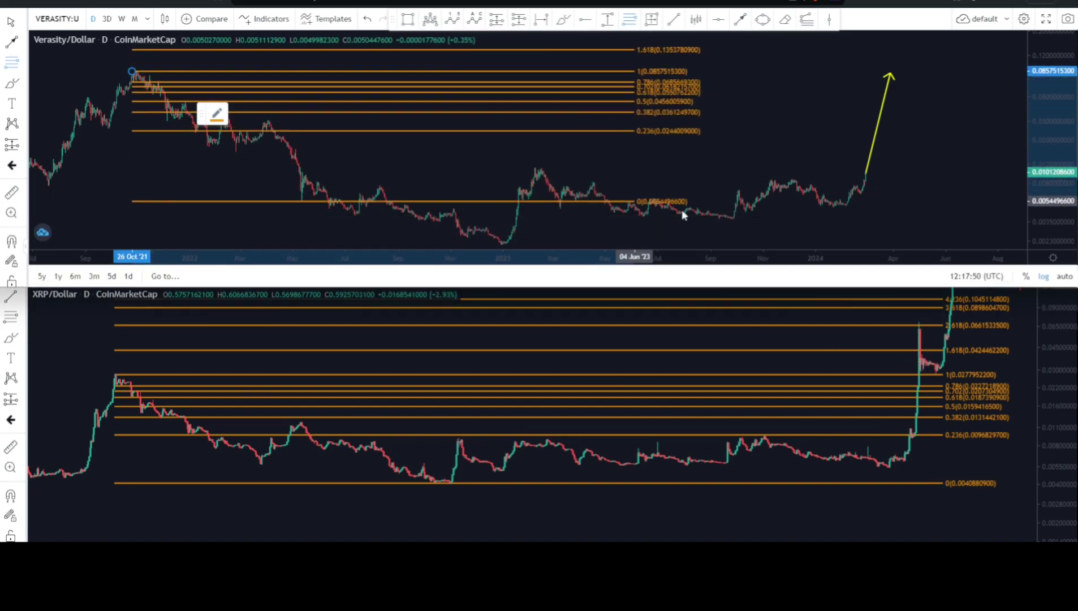
{"action": "left_click", "coordinate": [901, 243]}
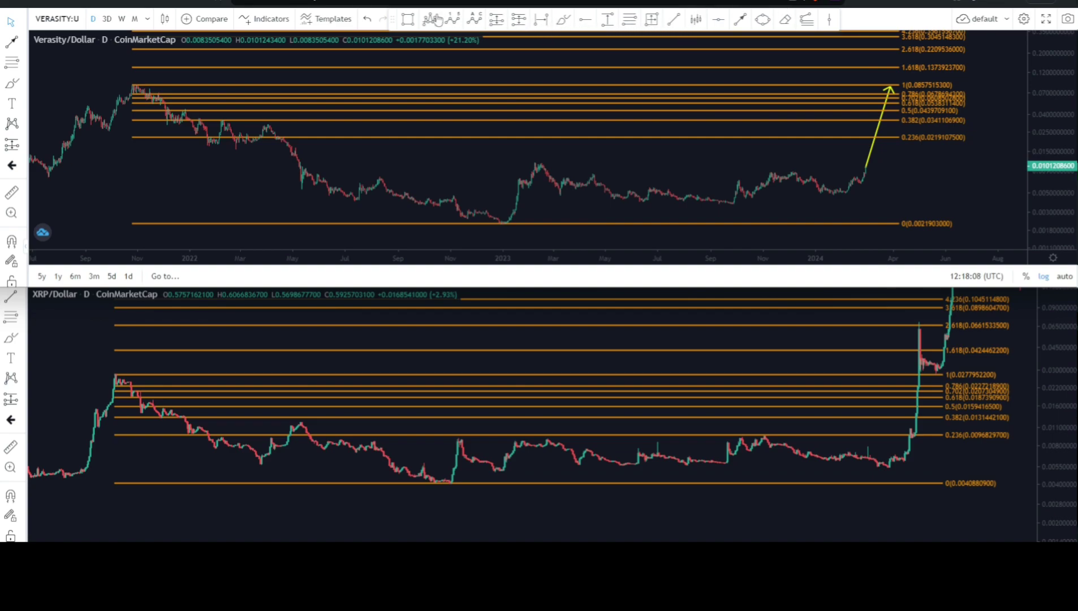
Step: Measure the roughly 2305% rise from Verasity's current price to the 2.618 level, then bring the XRP chart forward
{"action": "left_click", "coordinate": [607, 20]}
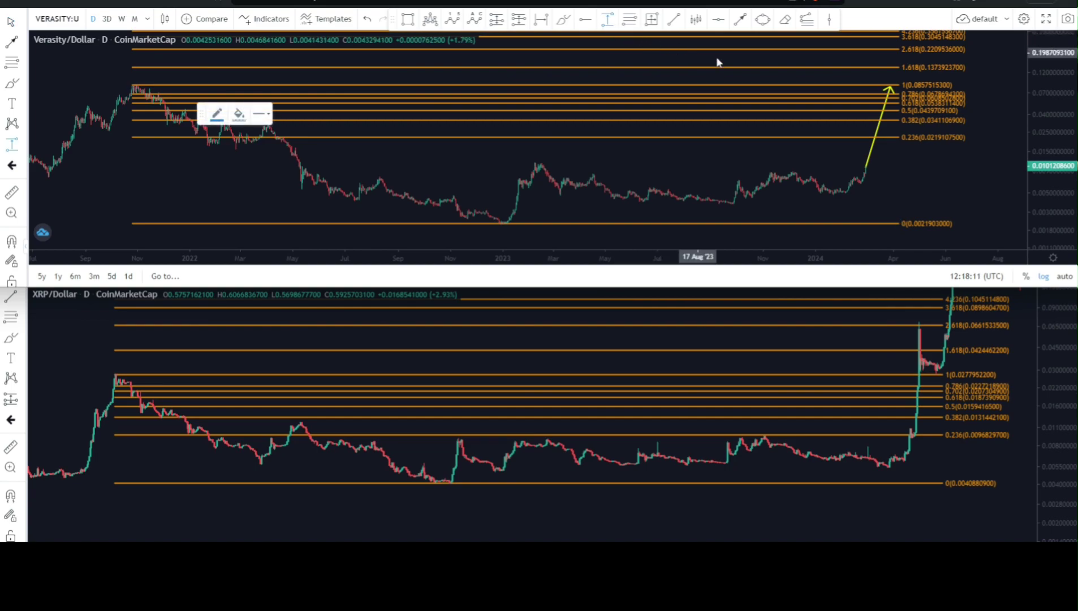
{"action": "left_click", "coordinate": [868, 169]}
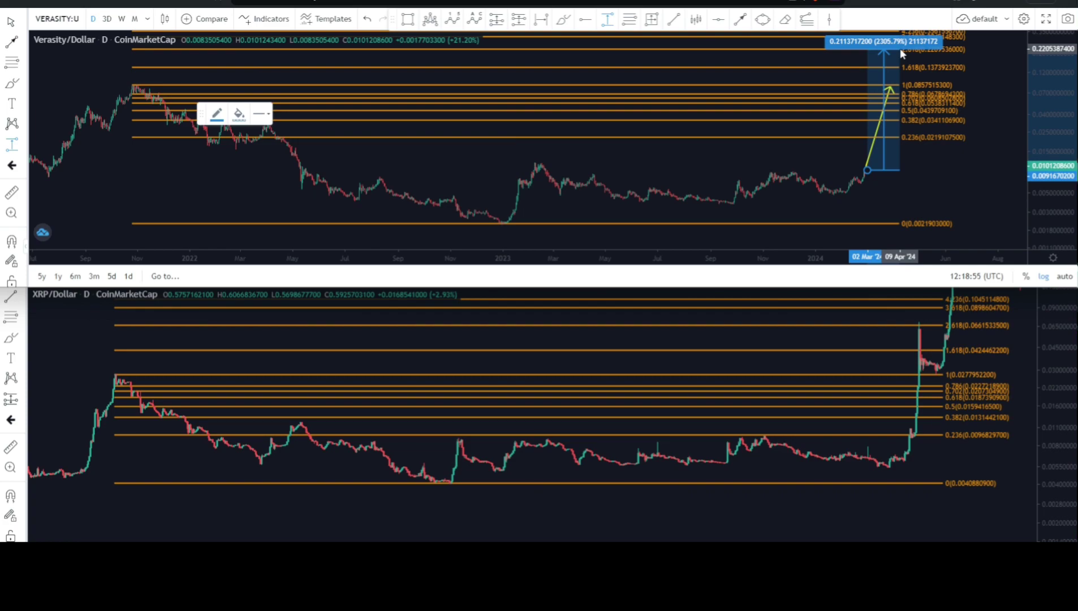
{"action": "key", "text": "Escape"}
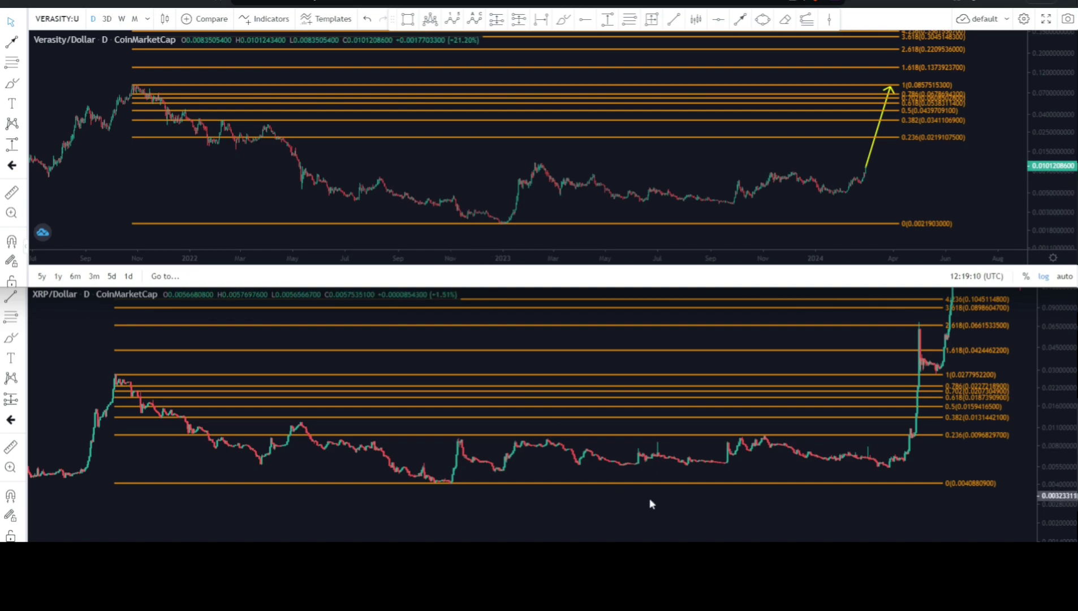
{"action": "scroll", "coordinate": [961, 359], "scroll_direction": "down", "scroll_amount": 1}
{"action": "mouse_move", "coordinate": [960, 358]}
{"action": "left_mouse_down"}
{"action": "mouse_move", "coordinate": [950, 409]}
{"action": "mouse_move", "coordinate": [921, 424]}
{"action": "mouse_move", "coordinate": [900, 413]}
{"action": "left_mouse_up"}
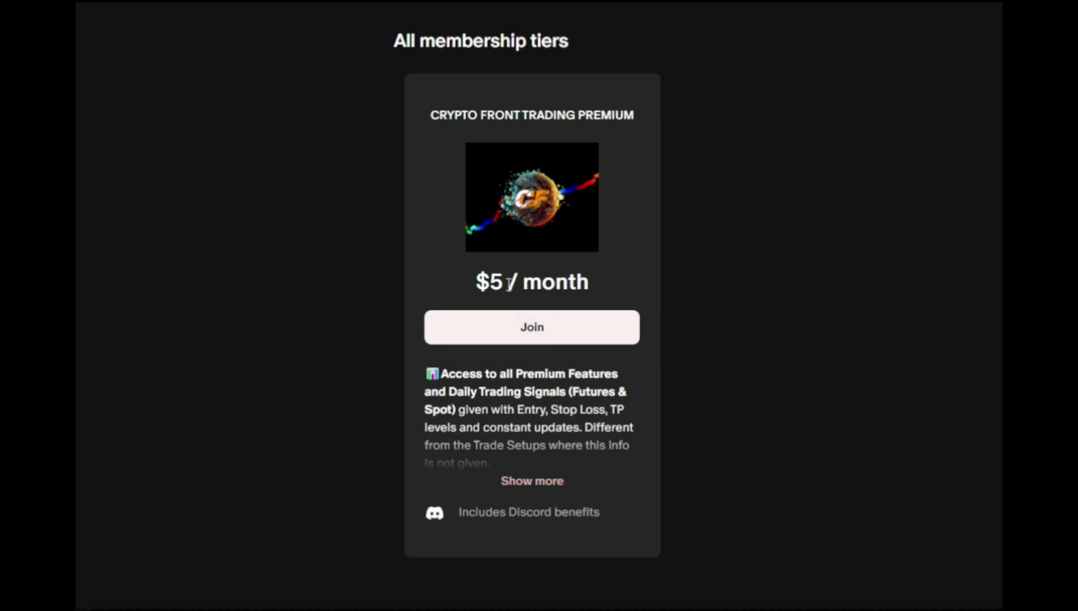
Step: Highlight the $5 / month price of the Crypto Front Trading Premium tier on Patreon
{"action": "left_click_drag", "start_coordinate": [484, 276], "coordinate": [697, 292]}
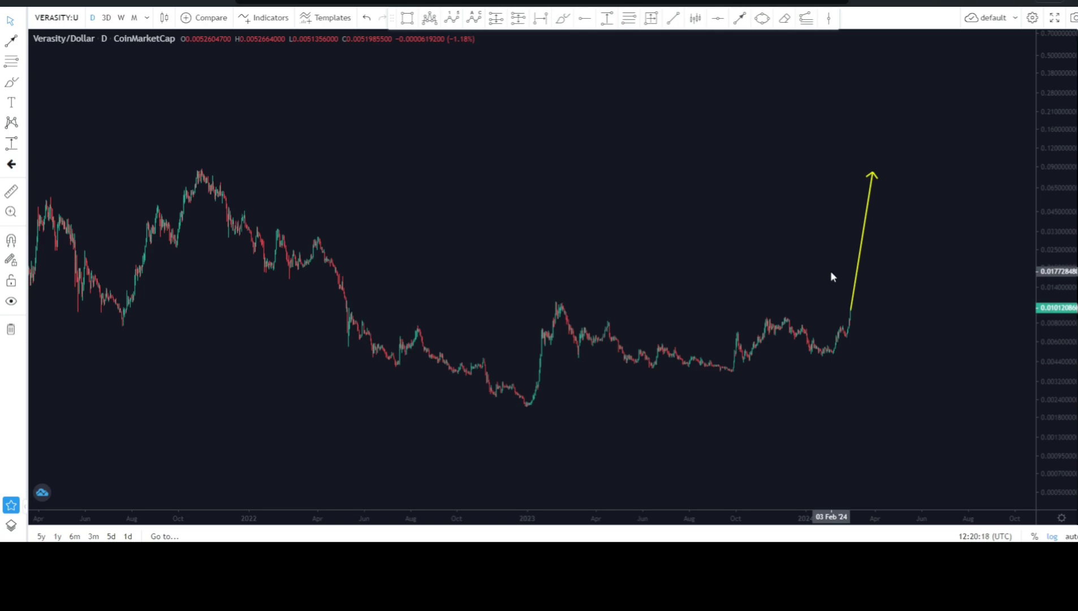
Step: Pan to the yellow projection arrow on the Verasity chart and delete it with the trash icon
{"action": "scroll", "coordinate": [662, 198], "scroll_direction": "down", "scroll_amount": 2}
{"action": "left_click_drag", "start_coordinate": [661, 198], "coordinate": [492, 228]}
{"action": "left_click", "coordinate": [713, 255]}
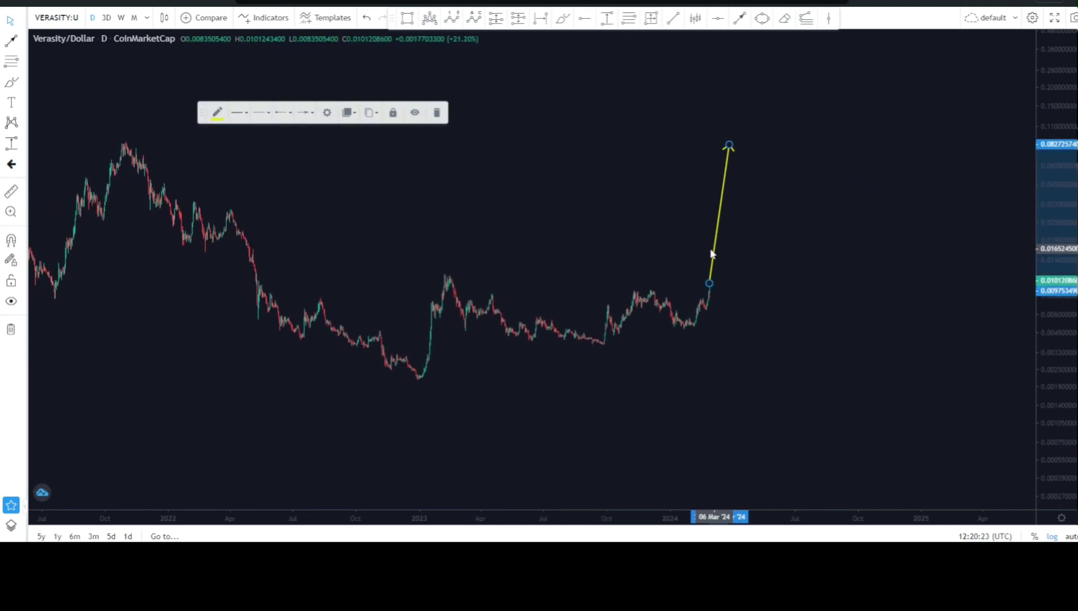
{"action": "left_click", "coordinate": [438, 113]}
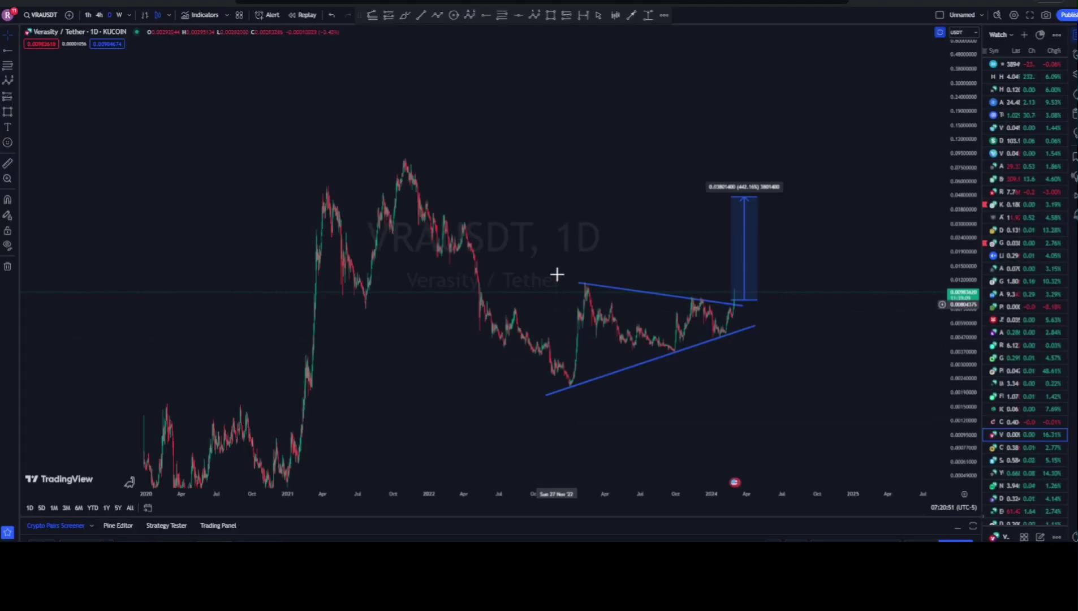
Step: Pan, zoom and stretch the price scale so the VRAUSDT daily triangle and its breakout fill the view
{"action": "left_click_drag", "start_coordinate": [556, 274], "coordinate": [462, 252]}
{"action": "scroll", "coordinate": [398, 260], "scroll_direction": "up", "scroll_amount": 2}
{"action": "left_click_drag", "start_coordinate": [398, 259], "coordinate": [397, 190]}
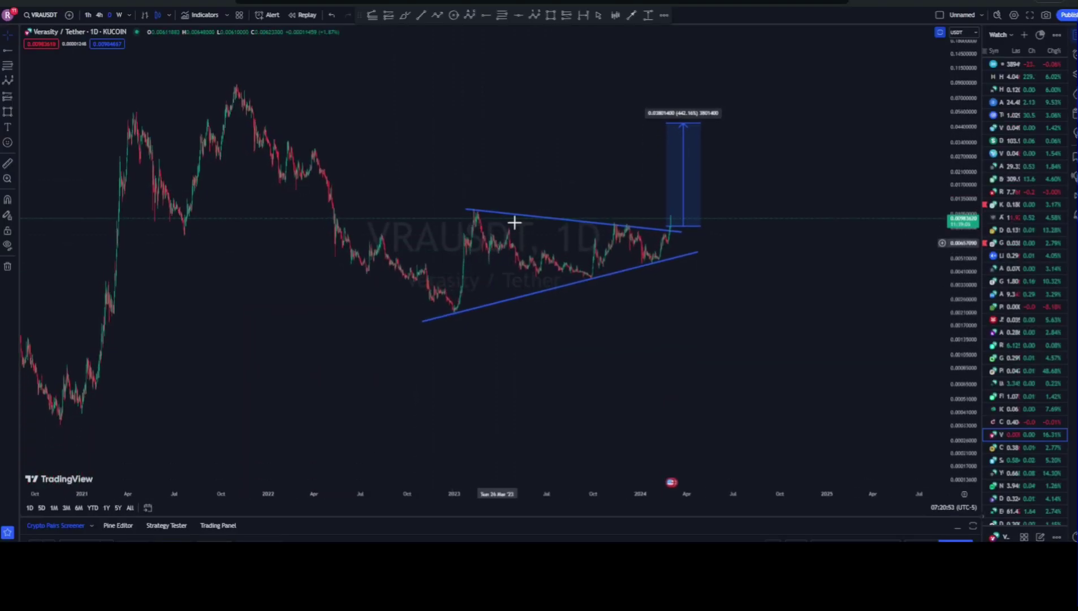
{"action": "scroll", "coordinate": [480, 311], "scroll_direction": "up", "scroll_amount": 2}
{"action": "left_click_drag", "start_coordinate": [480, 311], "coordinate": [543, 430]}
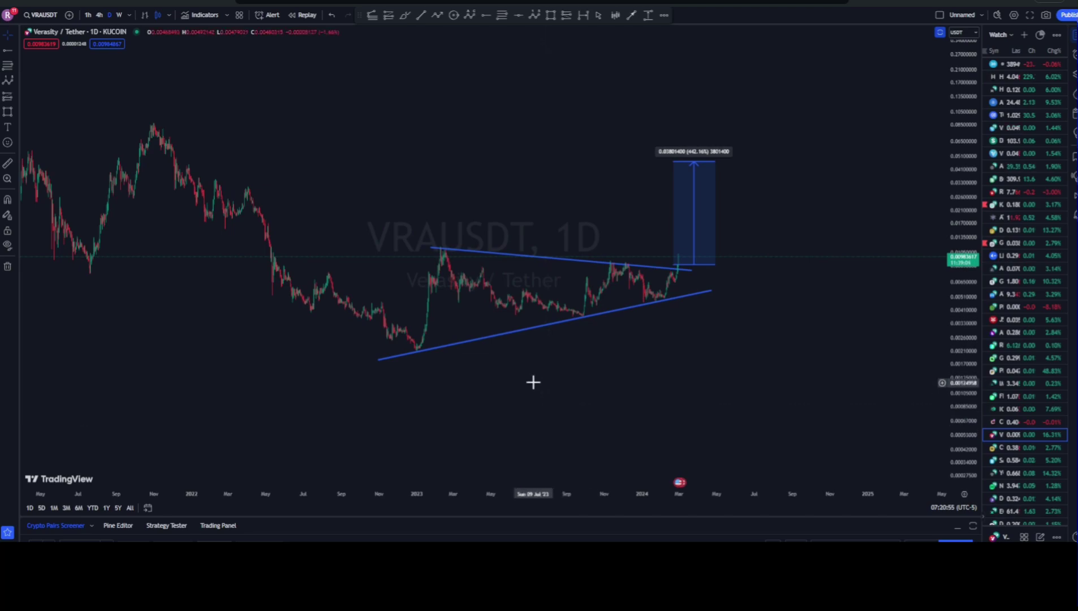
{"action": "left_click_drag", "start_coordinate": [960, 380], "coordinate": [950, 244]}
{"action": "scroll", "coordinate": [652, 233], "scroll_direction": "up", "scroll_amount": 2}
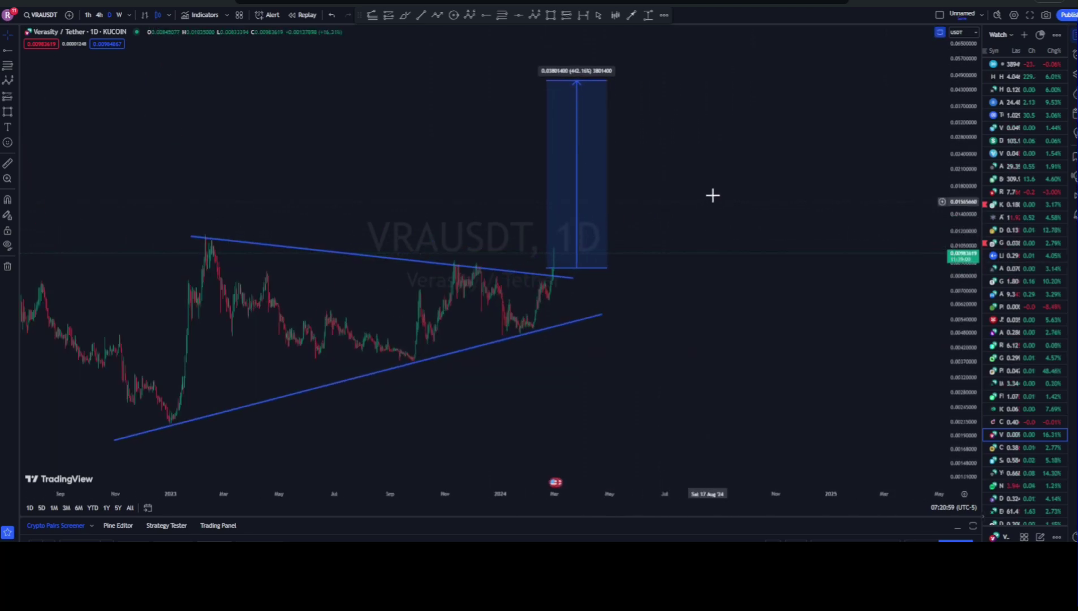
{"action": "left_click_drag", "start_coordinate": [712, 192], "coordinate": [796, 233]}
{"action": "scroll", "coordinate": [752, 249], "scroll_direction": "down", "scroll_amount": 3}
{"action": "mouse_move", "coordinate": [728, 228]}
{"action": "left_mouse_down"}
{"action": "mouse_move", "coordinate": [522, 252]}
{"action": "mouse_move", "coordinate": [461, 323]}
{"action": "mouse_move", "coordinate": [472, 329]}
{"action": "mouse_move", "coordinate": [473, 303]}
{"action": "mouse_move", "coordinate": [475, 316]}
{"action": "mouse_move", "coordinate": [651, 300]}
{"action": "mouse_move", "coordinate": [756, 221]}
{"action": "mouse_move", "coordinate": [744, 218]}
{"action": "left_mouse_up"}
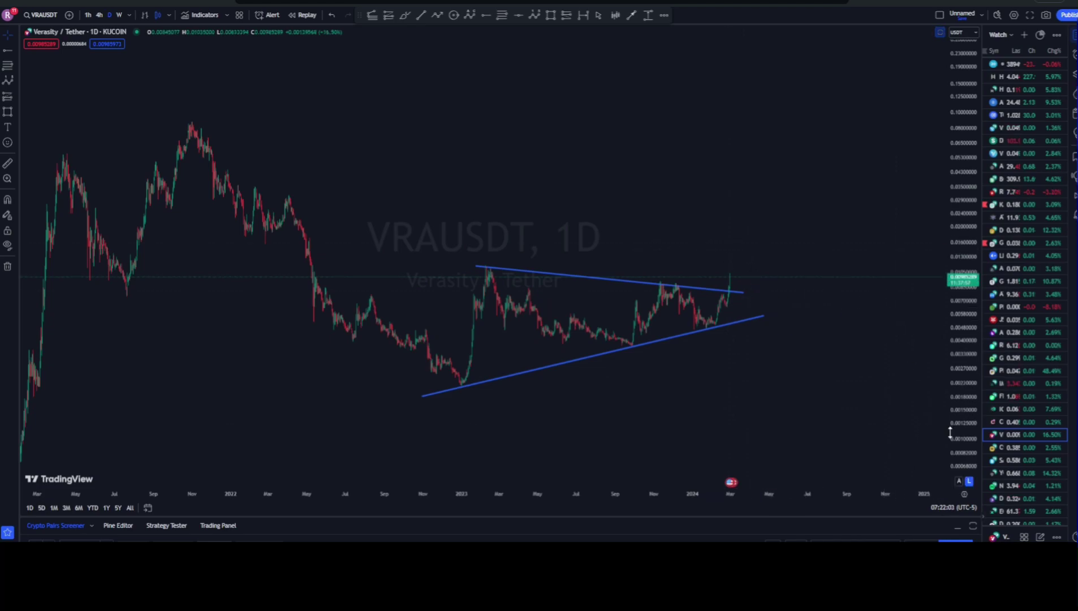
{"action": "left_click_drag", "start_coordinate": [955, 430], "coordinate": [950, 294]}
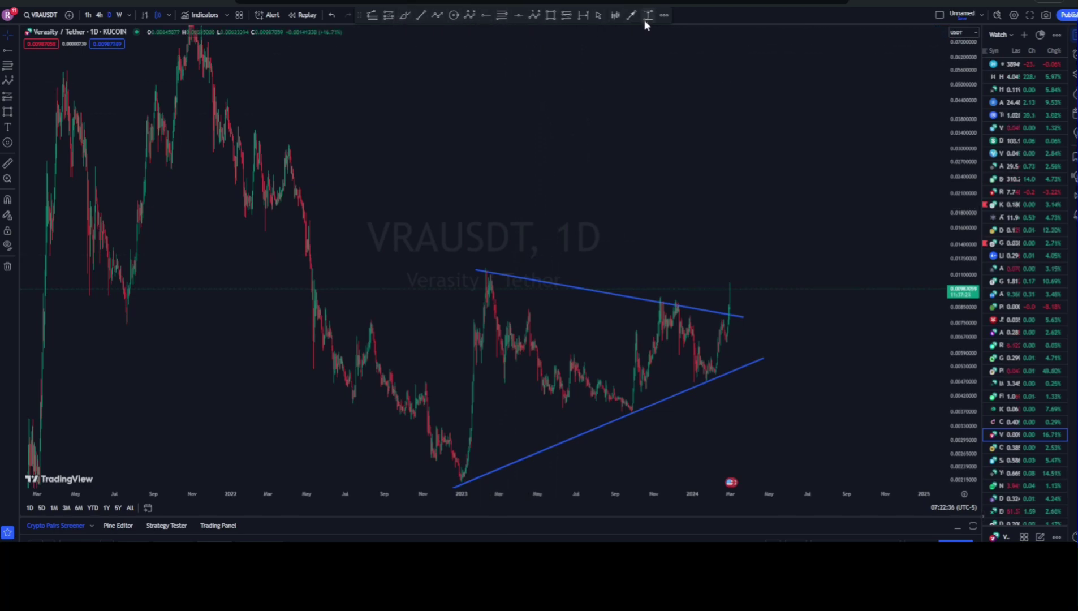
Step: Draw a blue rectangle at the triangle's breakout level and extend its left edge back to early 2021
{"action": "left_click", "coordinate": [550, 15]}
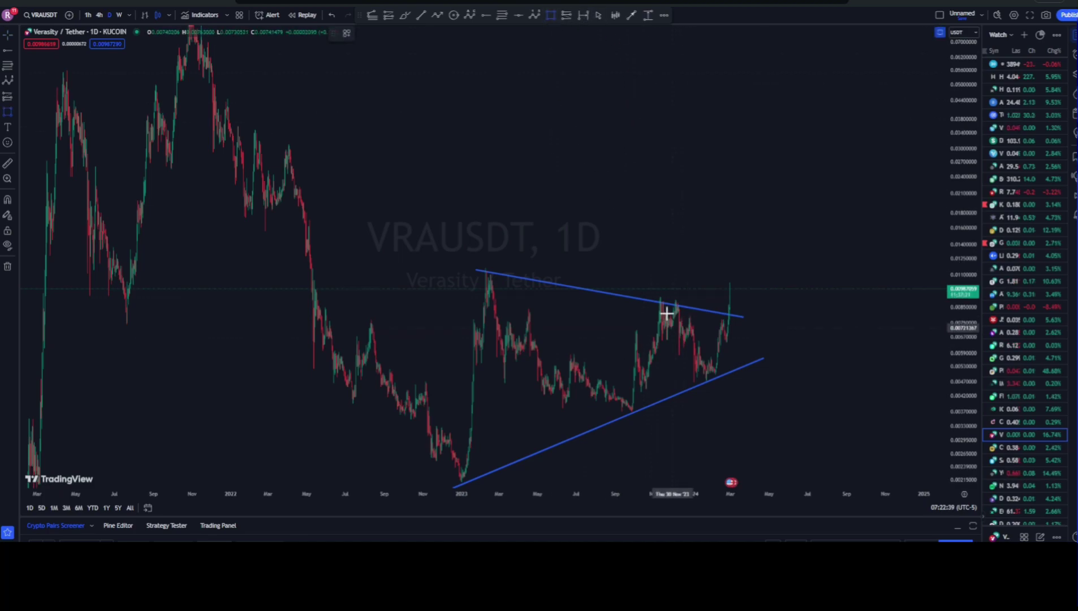
{"action": "left_click_drag", "start_coordinate": [661, 296], "coordinate": [839, 306]}
{"action": "left_click", "coordinate": [655, 251]}
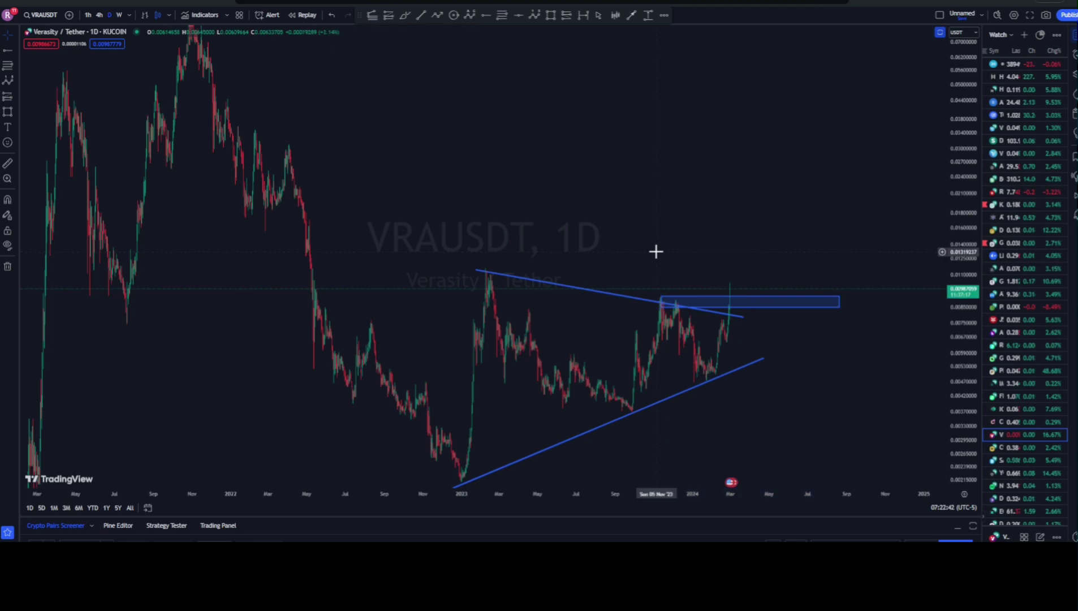
{"action": "left_click", "coordinate": [669, 303]}
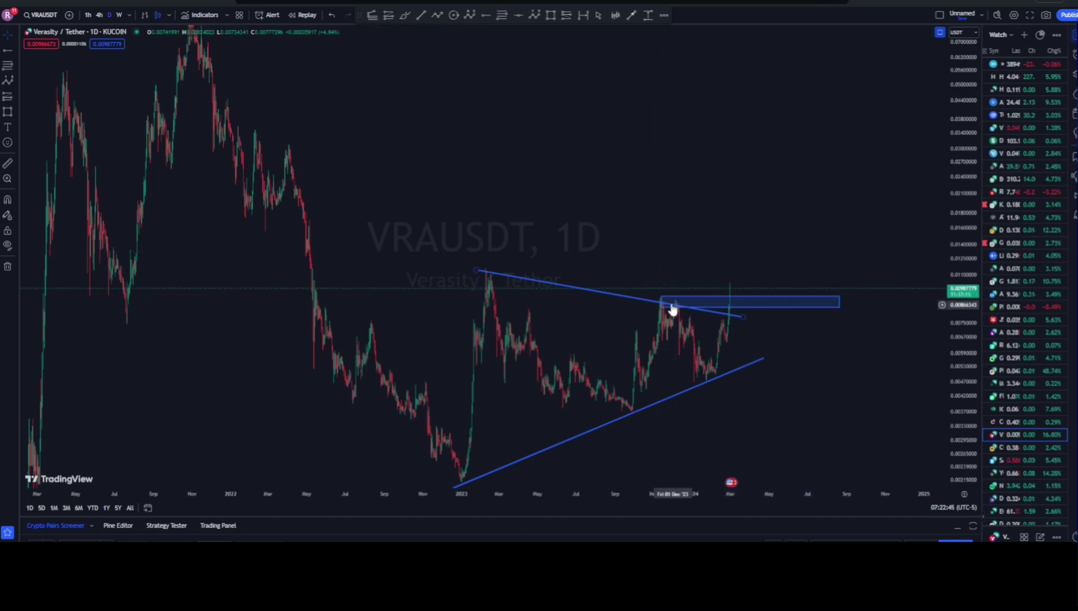
{"action": "left_click_drag", "start_coordinate": [661, 299], "coordinate": [211, 303]}
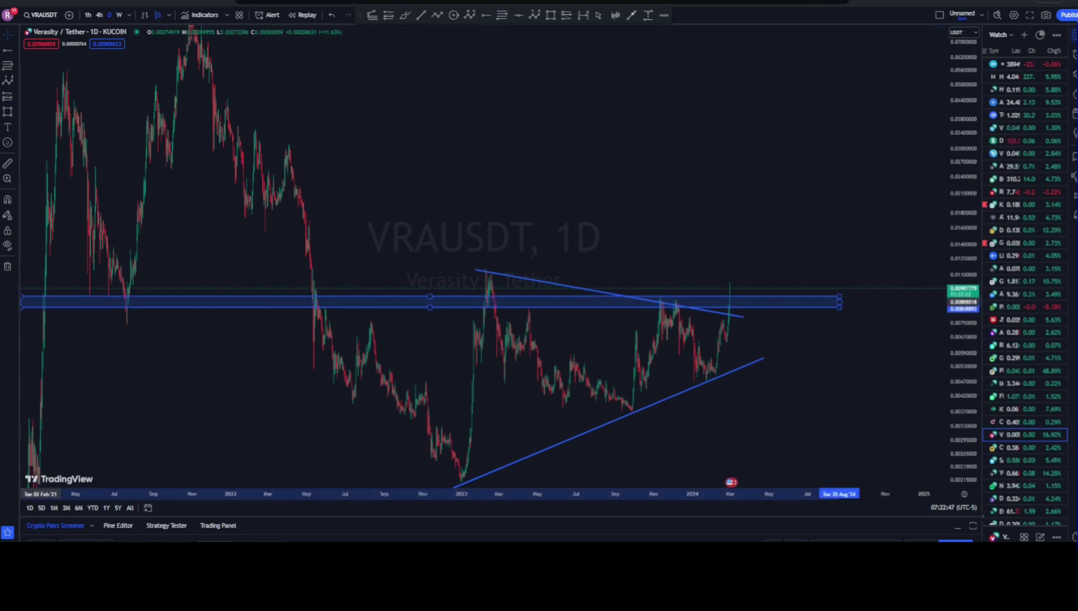
{"action": "left_click_drag", "start_coordinate": [402, 260], "coordinate": [732, 237]}
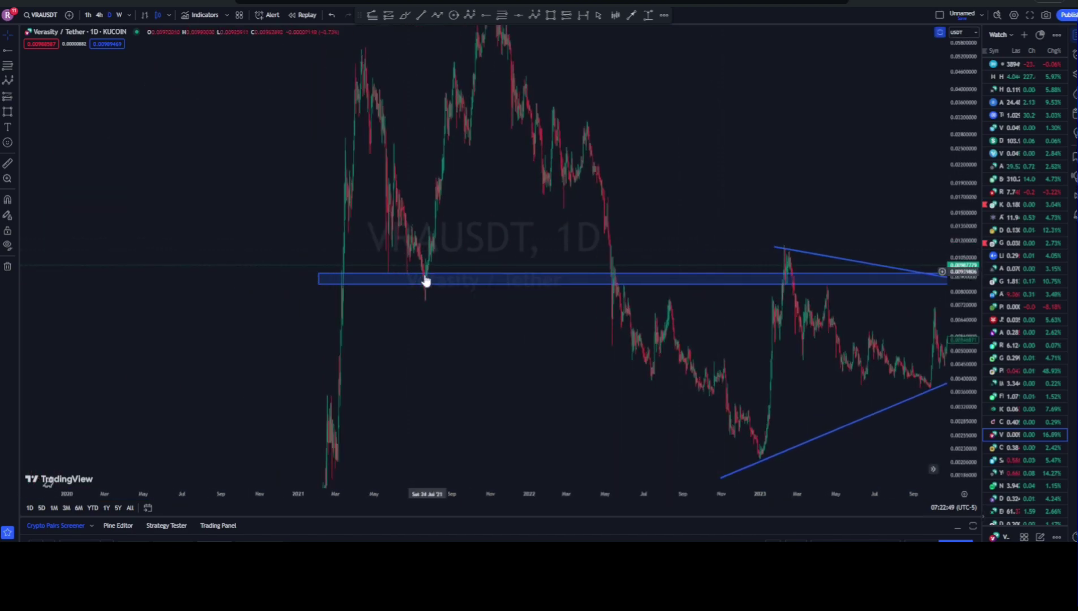
{"action": "left_click_drag", "start_coordinate": [486, 223], "coordinate": [182, 245]}
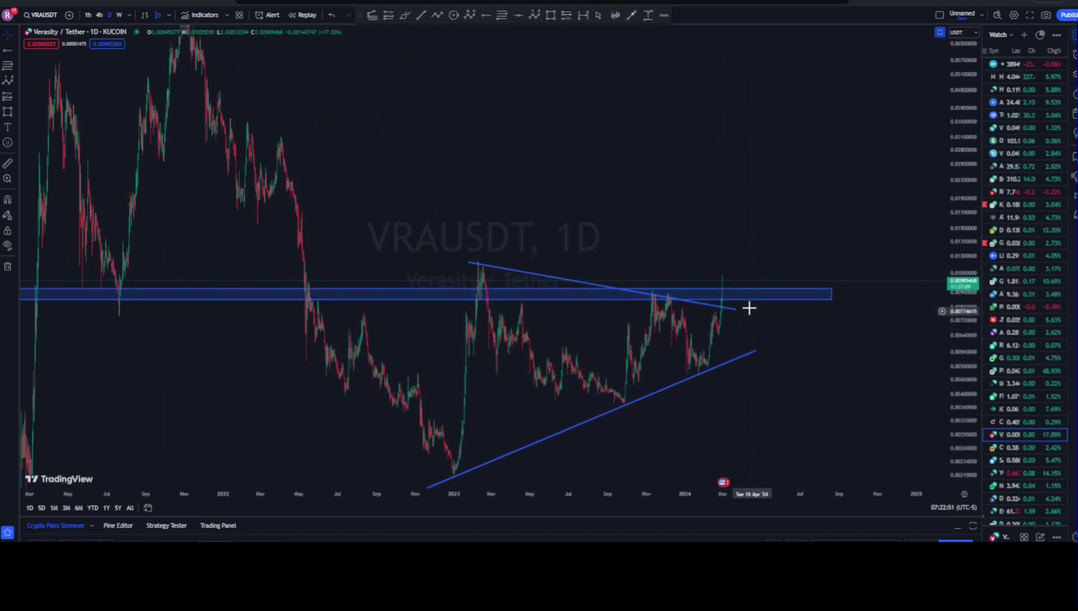
Step: With the Brush, sketch a yellow path dipping into the blue zone then climbing steeply toward 0.09
{"action": "left_click", "coordinate": [831, 299]}
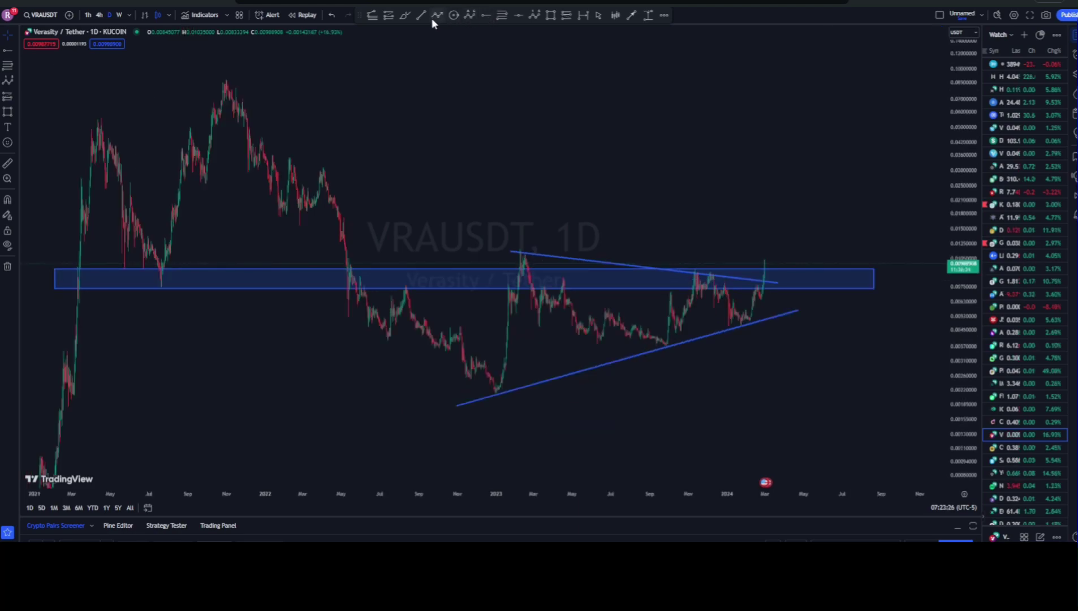
{"action": "left_click", "coordinate": [405, 15]}
{"action": "mouse_move", "coordinate": [767, 261]}
{"action": "left_mouse_down"}
{"action": "mouse_move", "coordinate": [783, 281]}
{"action": "mouse_move", "coordinate": [790, 270]}
{"action": "mouse_move", "coordinate": [832, 72]}
{"action": "left_mouse_up"}
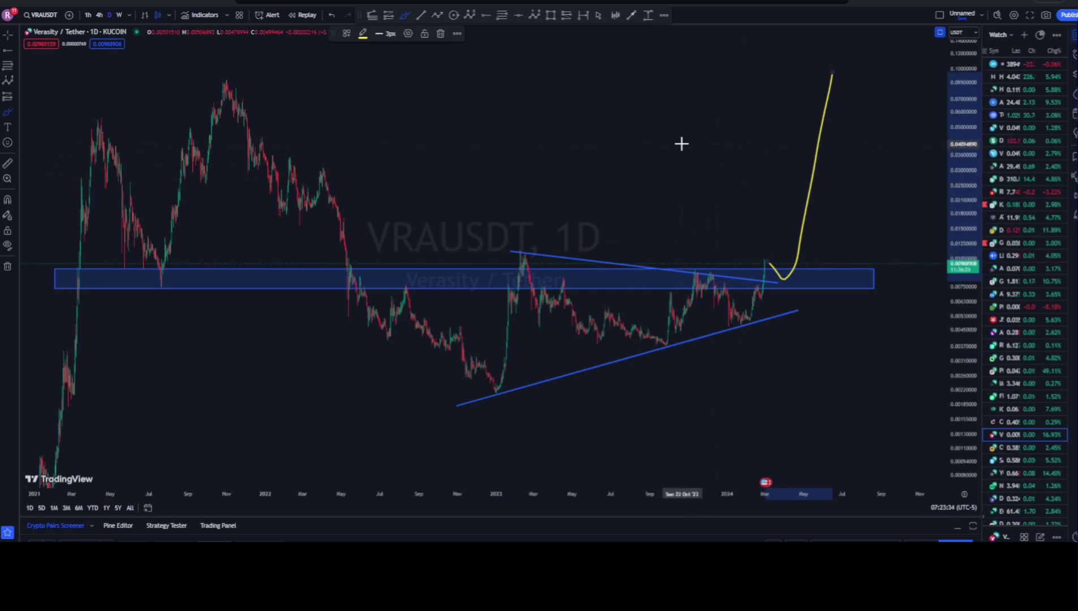
{"action": "key", "text": "Escape"}
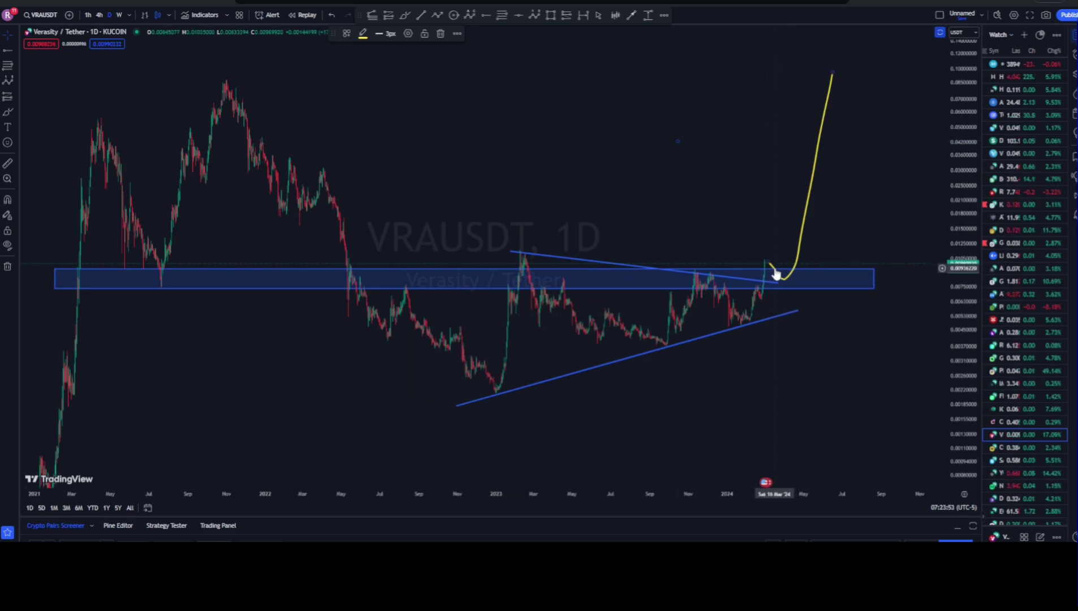